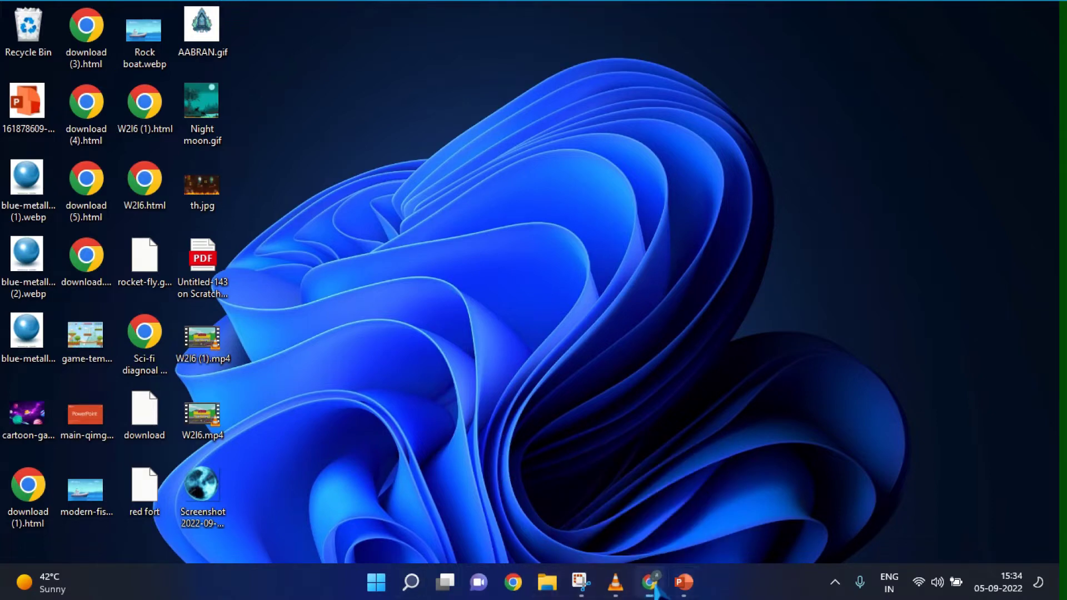
Step: Copy the Scratch editor's project URL from Chrome, then close the browser window
{"action": "left_click", "coordinate": [652, 583]}
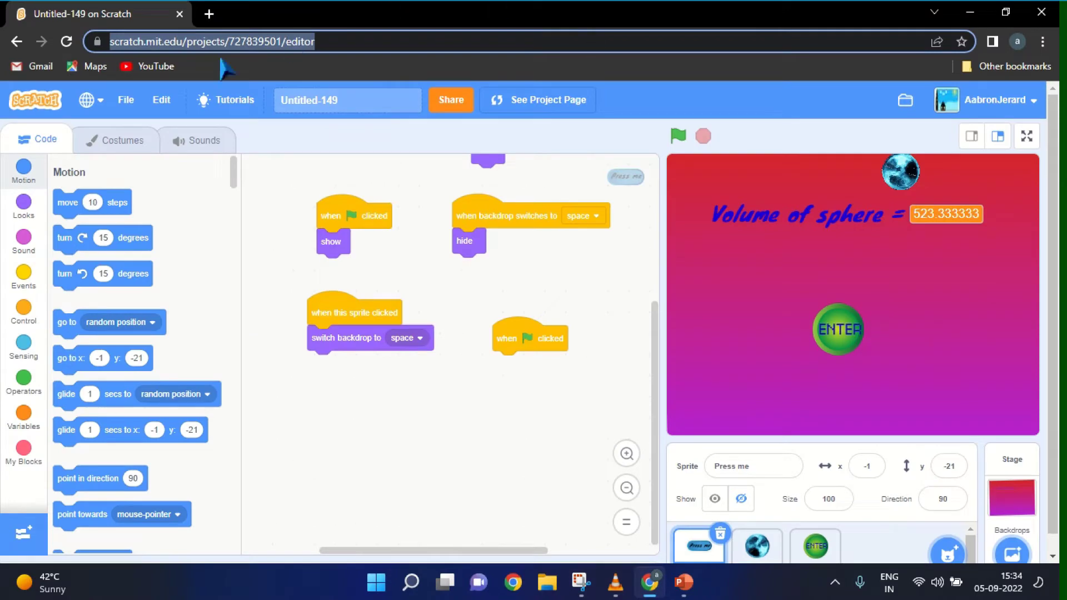
{"action": "left_click", "coordinate": [179, 14]}
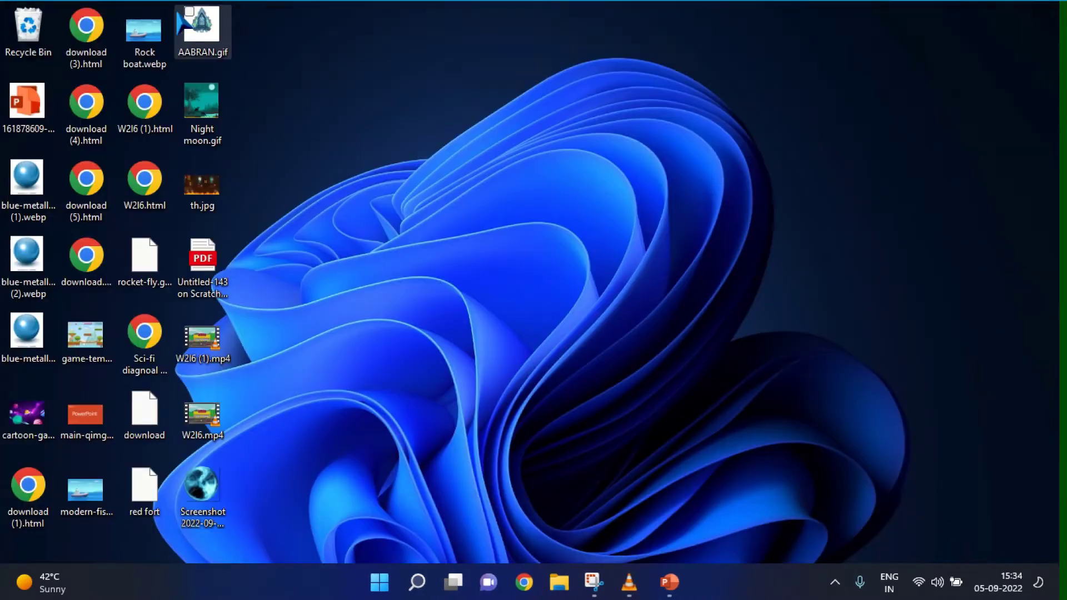
Step: Open a new Chrome window and load the YouTube home page from its bookmark
{"action": "left_click", "coordinate": [537, 596]}
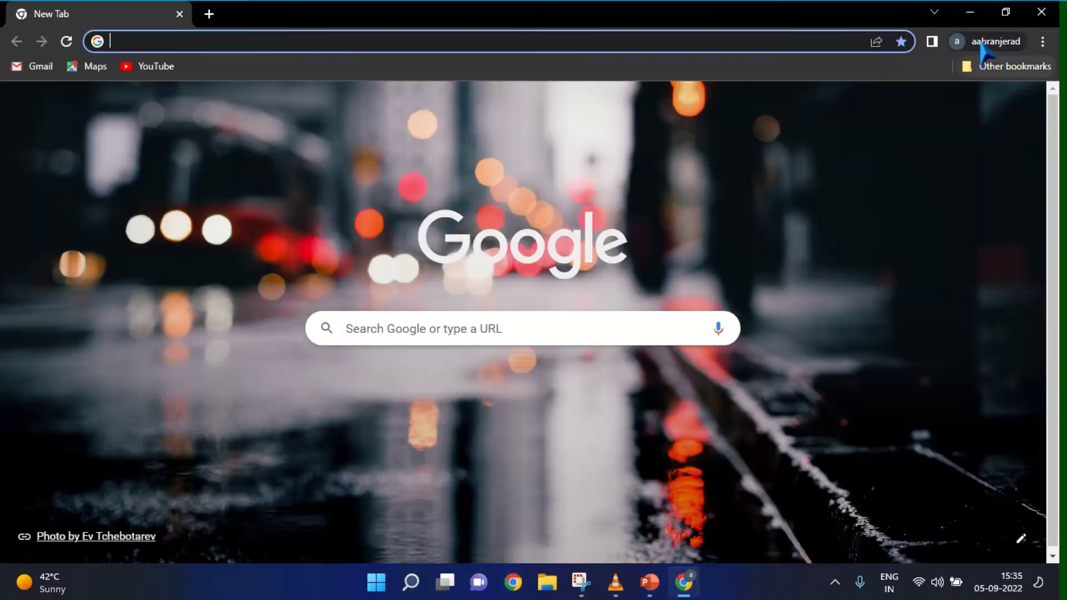
{"action": "left_click", "coordinate": [987, 41]}
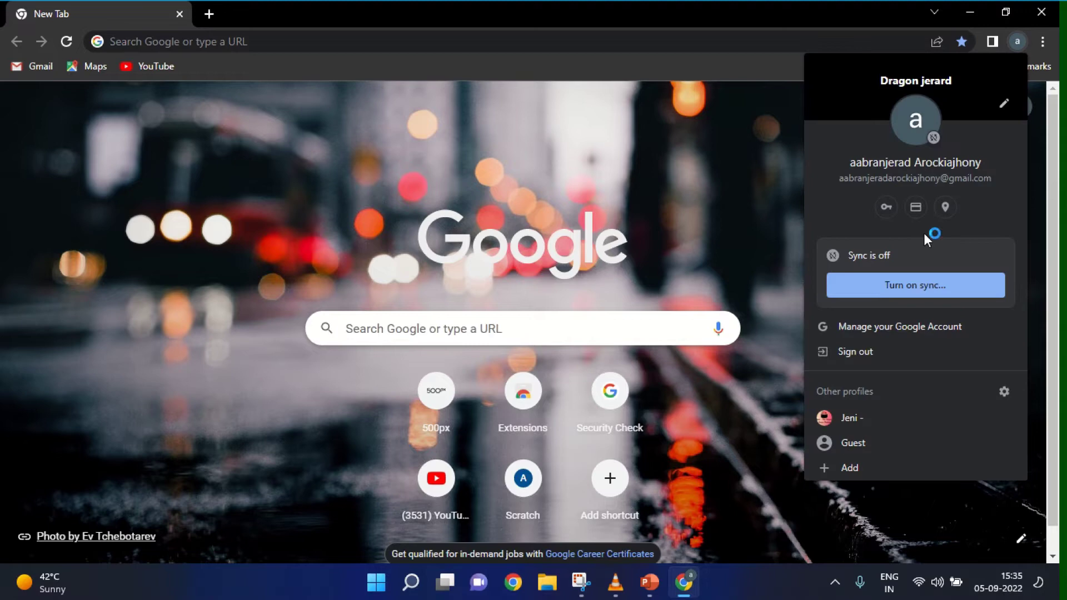
{"action": "left_click", "coordinate": [670, 197]}
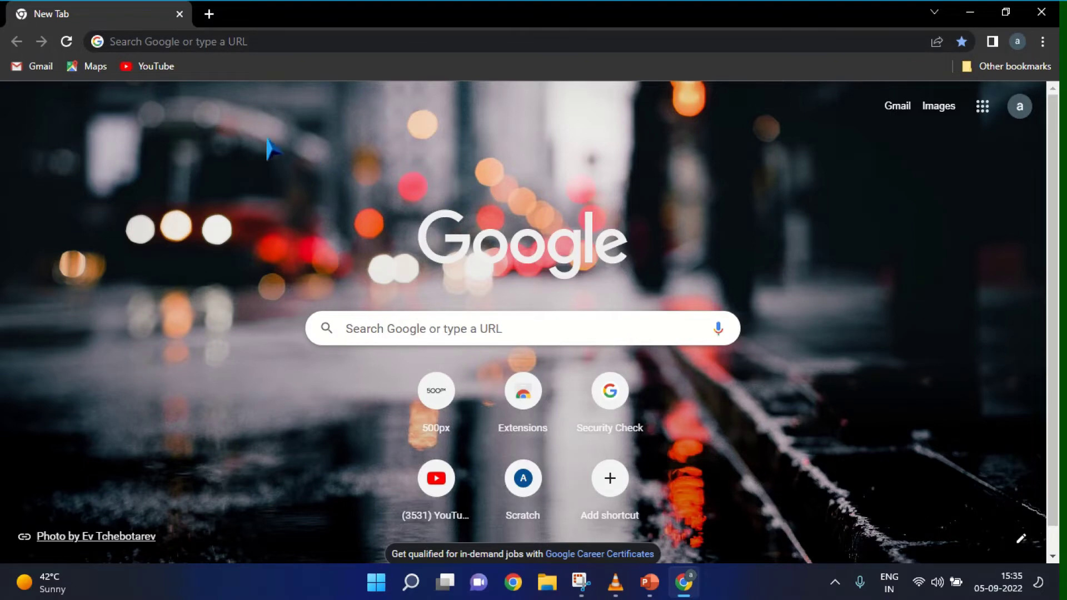
{"action": "left_click", "coordinate": [159, 68]}
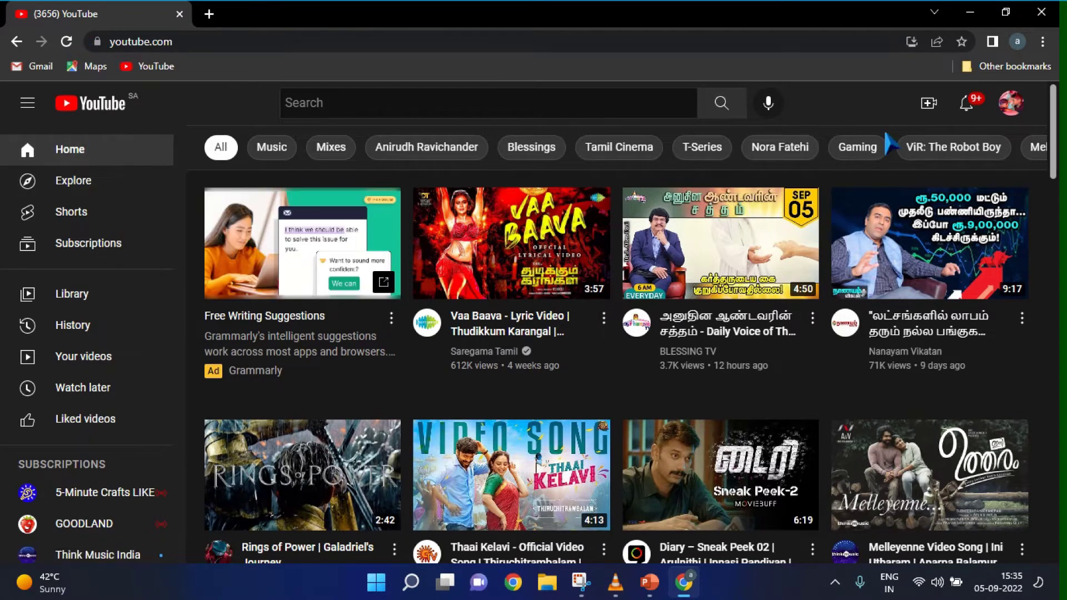
Step: Start a video upload from the Create menu and bring up the file picker
{"action": "left_click", "coordinate": [927, 112]}
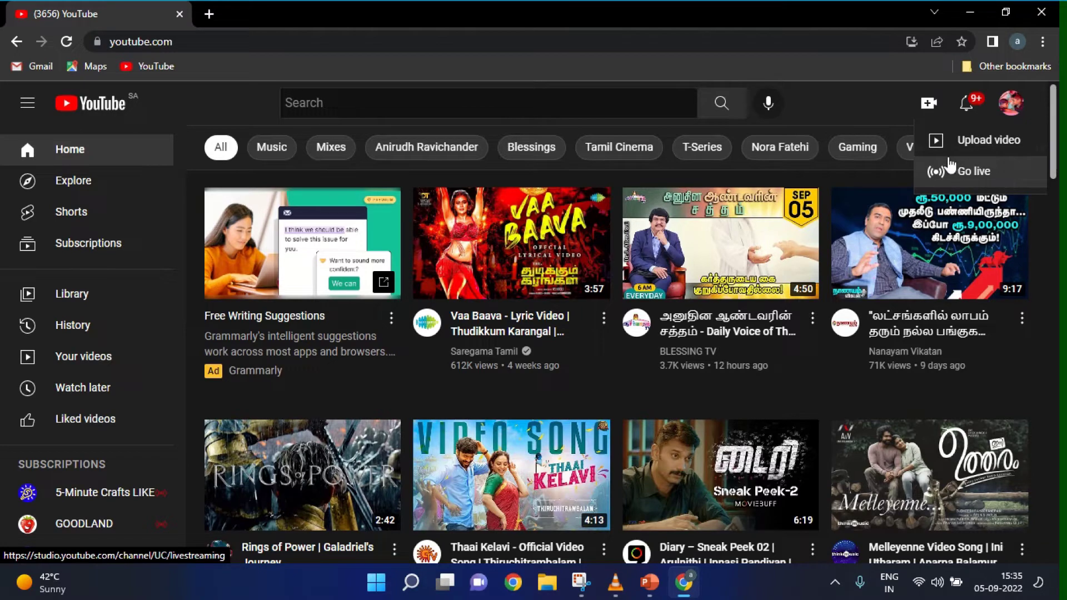
{"action": "left_click", "coordinate": [935, 139]}
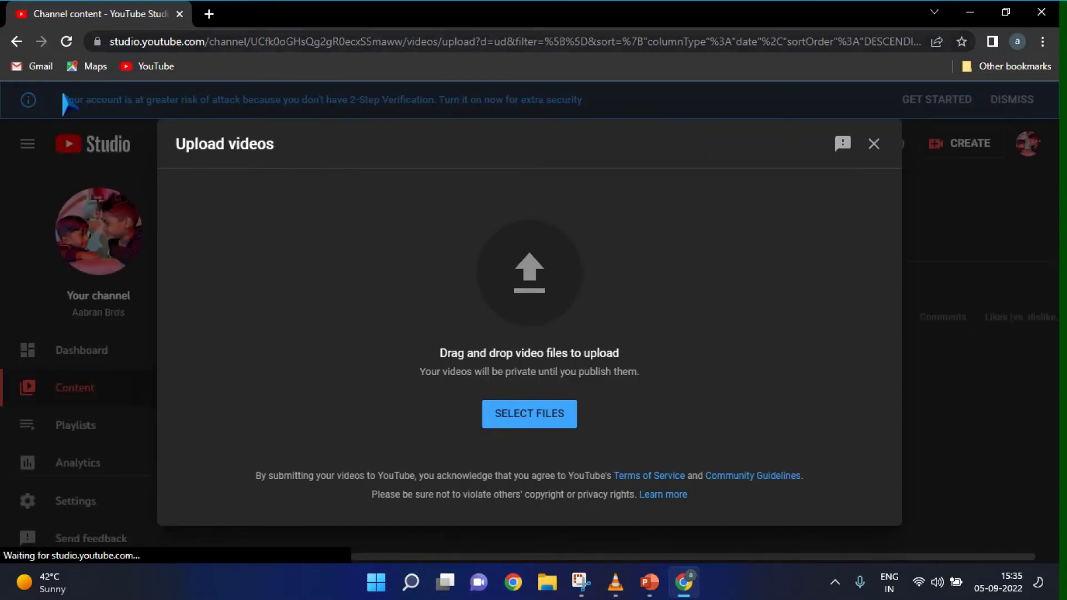
{"action": "left_click", "coordinate": [520, 414]}
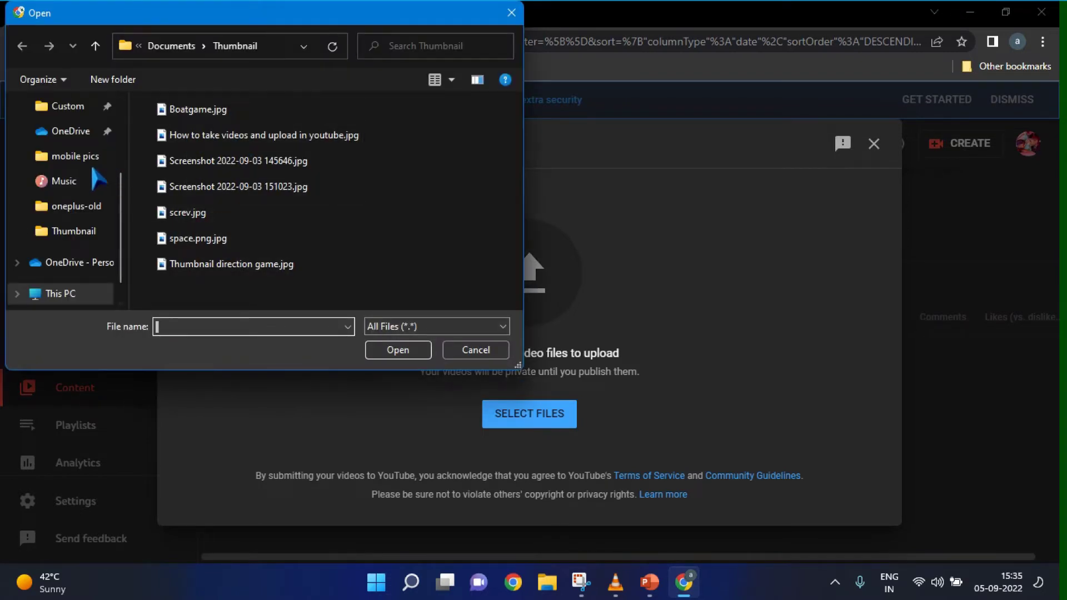
Step: Upload 'How to make boat game in scratch.mp4' from the Documents folder
{"action": "scroll", "coordinate": [72, 166], "scroll_direction": "up", "scroll_amount": 3}
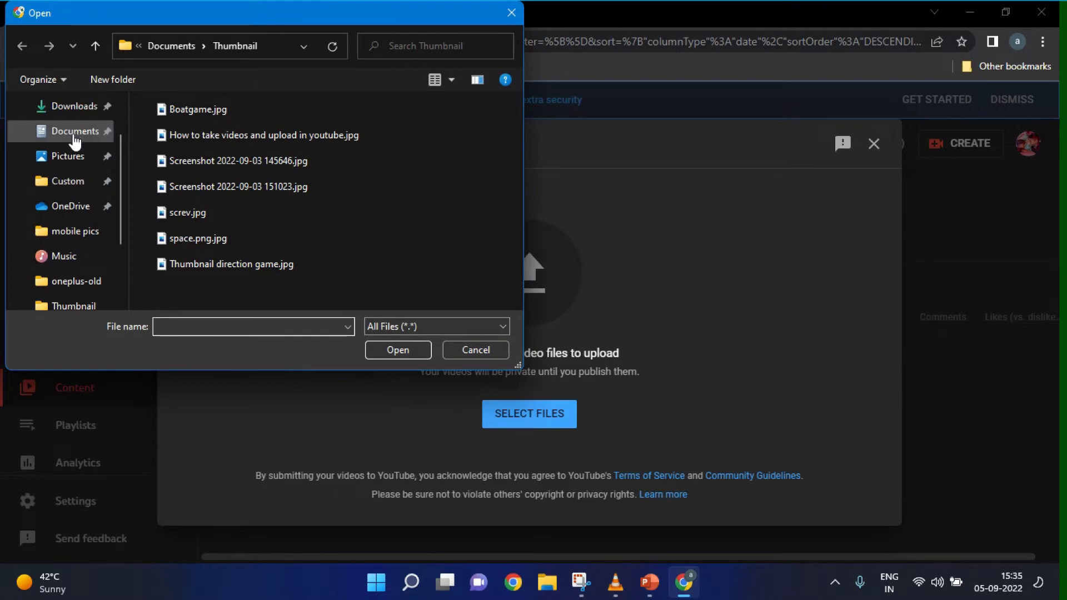
{"action": "left_click", "coordinate": [74, 133]}
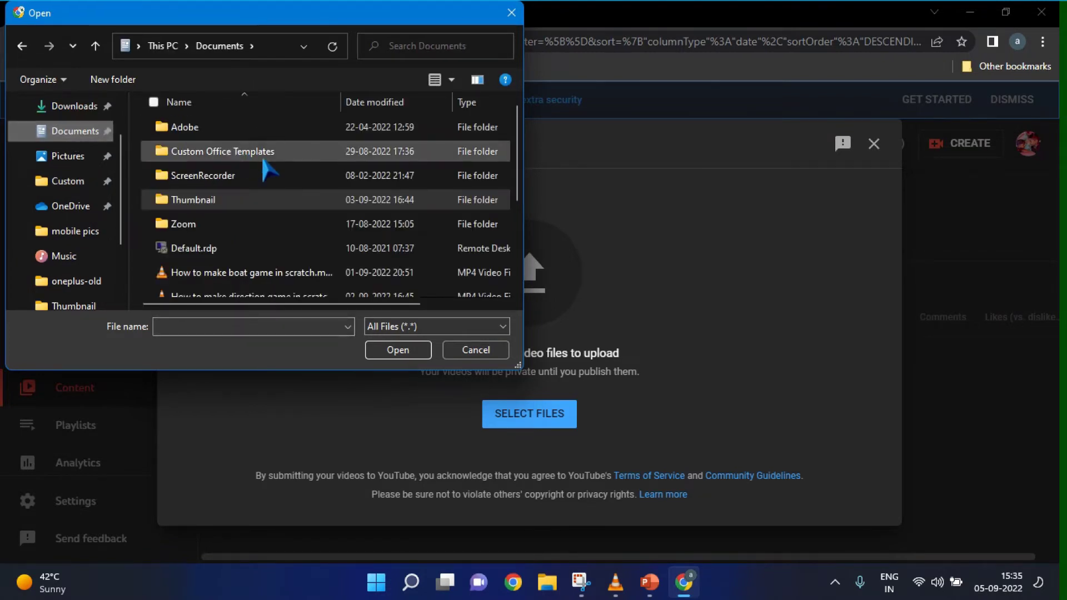
{"action": "scroll", "coordinate": [266, 170], "scroll_direction": "down", "scroll_amount": 3}
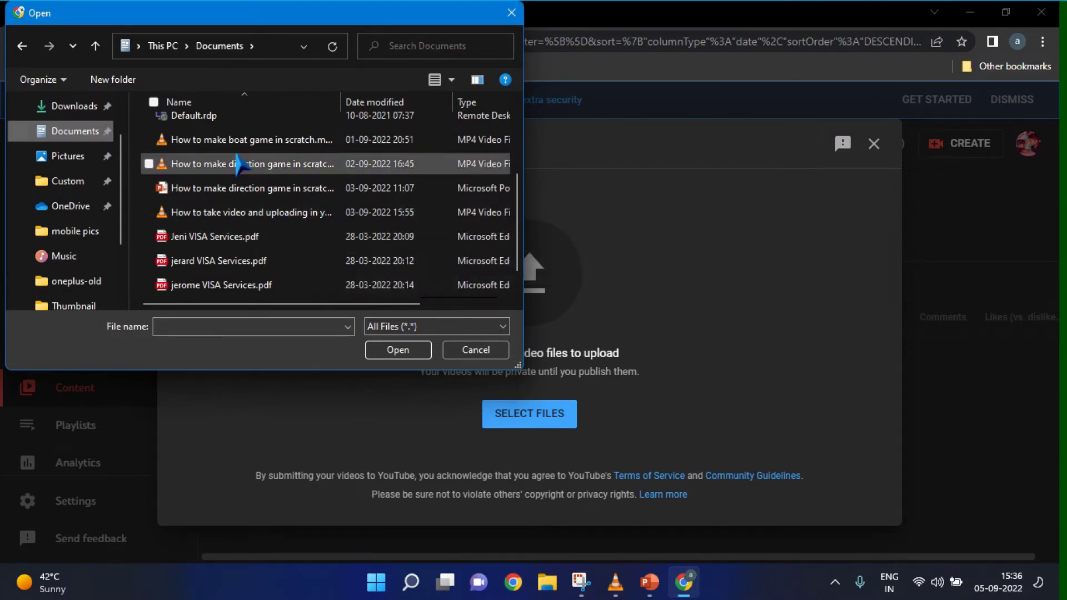
{"action": "scroll", "coordinate": [277, 222], "scroll_direction": "up", "scroll_amount": 2}
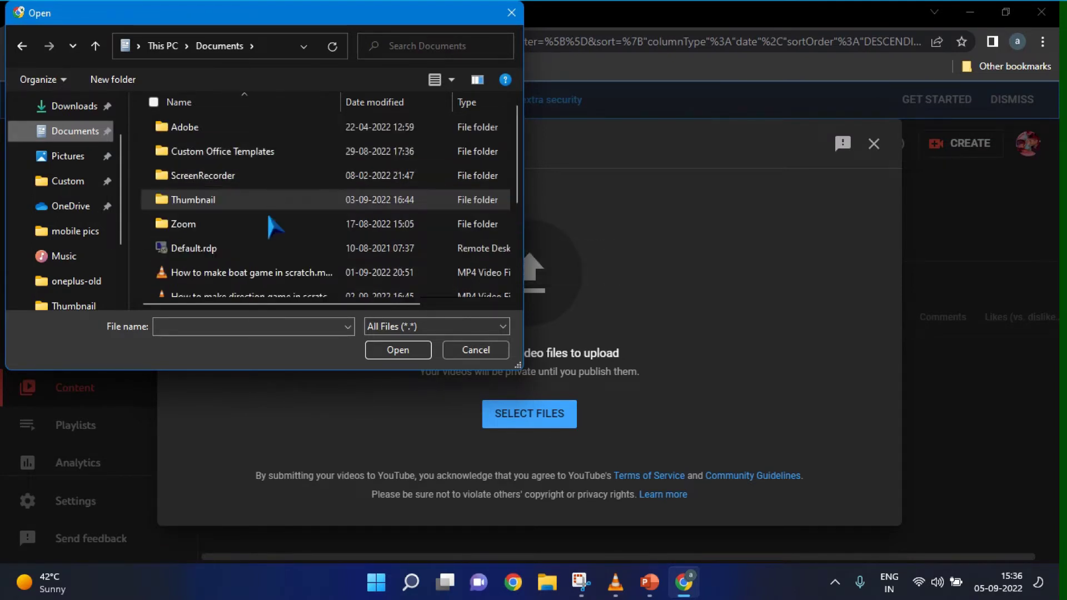
{"action": "left_click", "coordinate": [293, 273]}
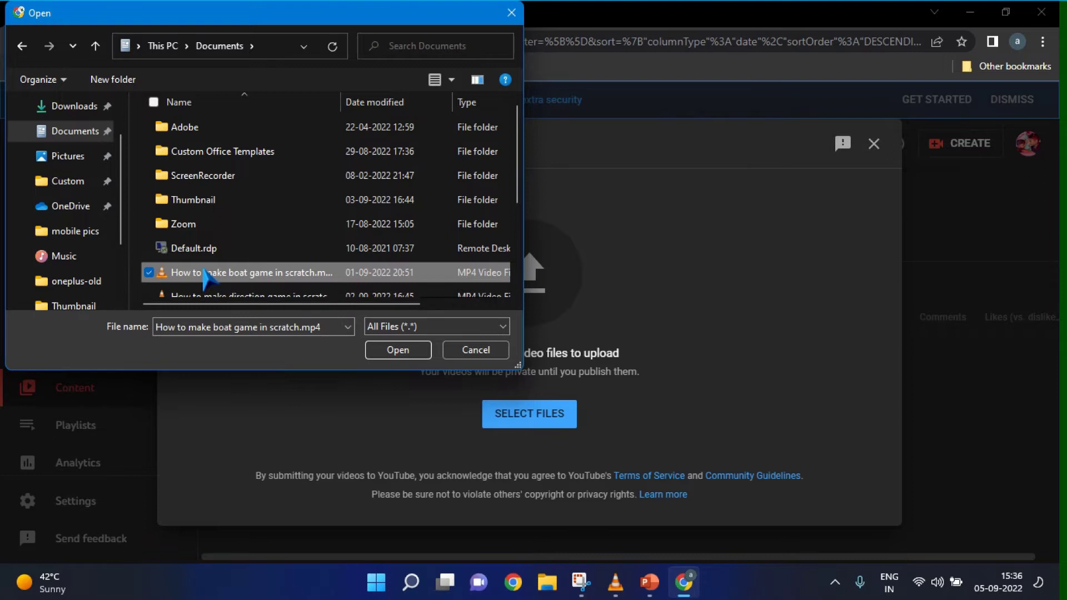
{"action": "left_click", "coordinate": [394, 351]}
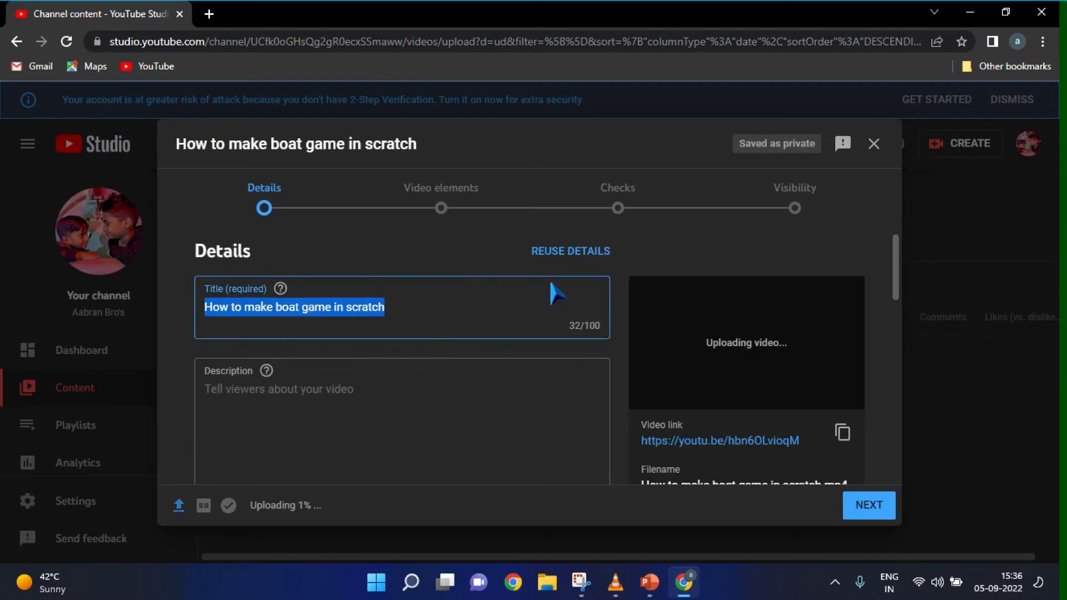
Step: Keep the pre-filled title and paste the Scratch project URL as the description
{"action": "left_click", "coordinate": [412, 309]}
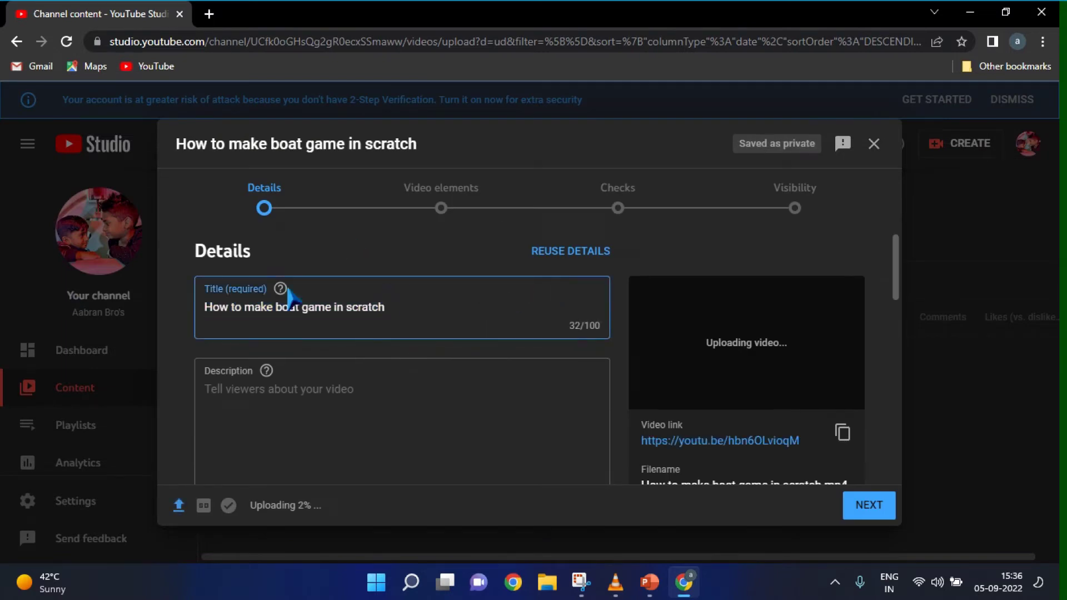
{"action": "scroll", "coordinate": [331, 267], "scroll_direction": "down", "scroll_amount": 1}
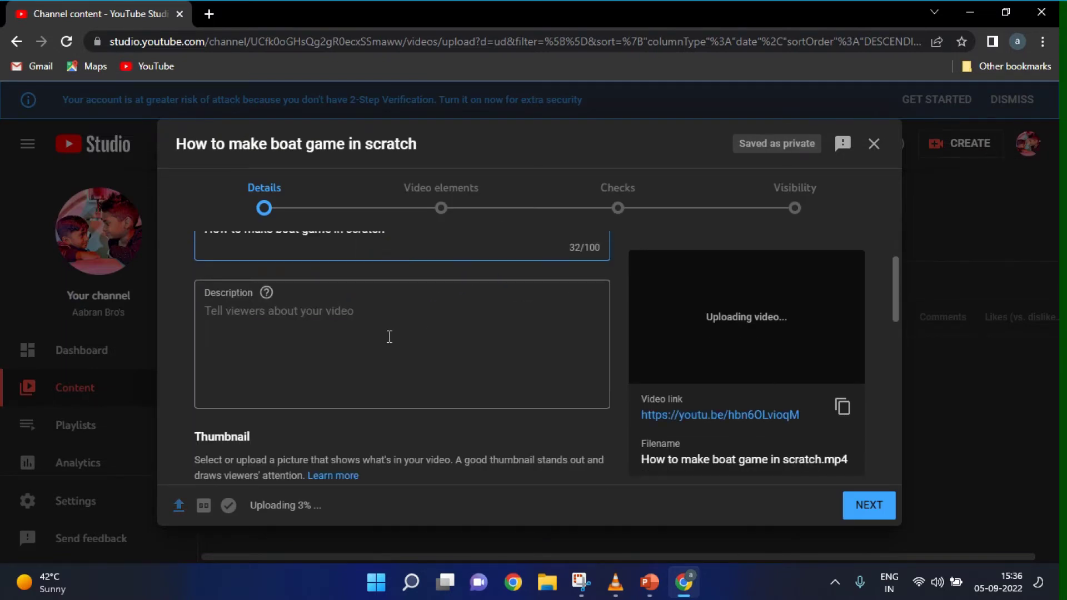
{"action": "left_click", "coordinate": [360, 337]}
{"action": "right_click", "coordinate": [360, 334]}
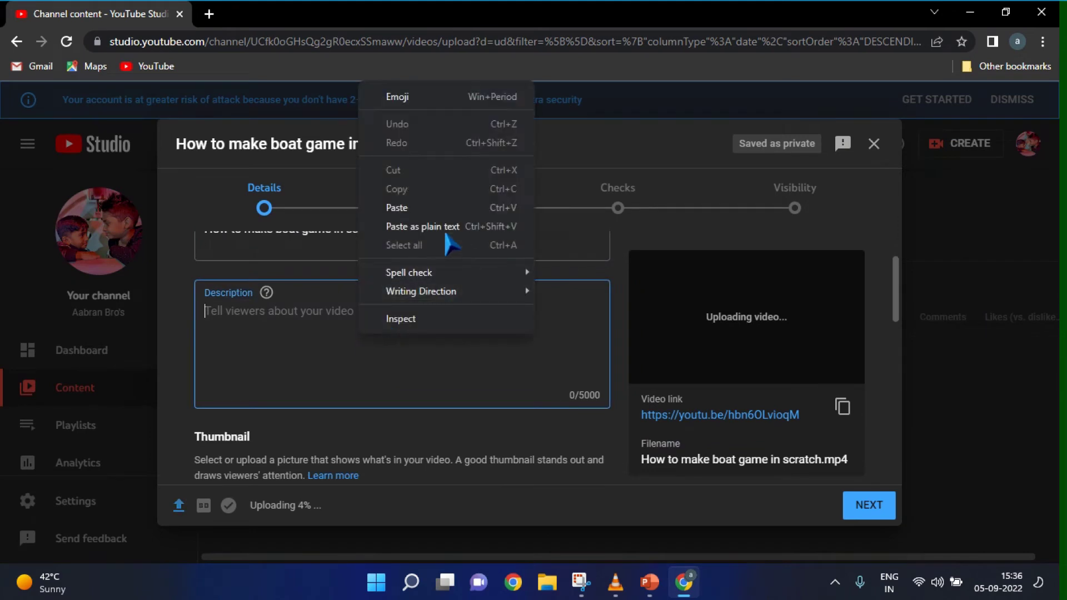
{"action": "left_click", "coordinate": [397, 208]}
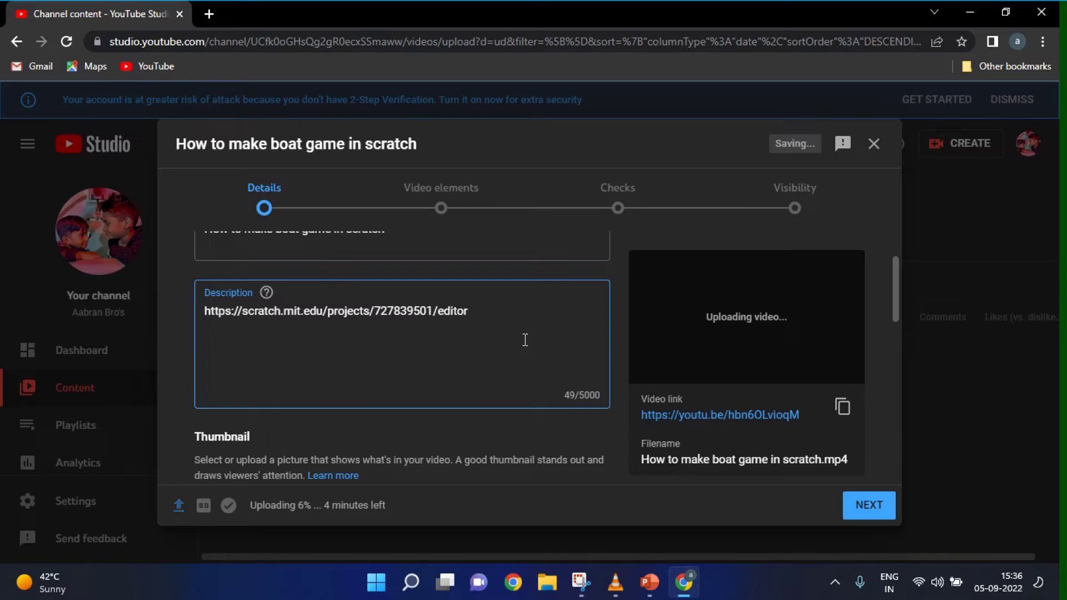
{"action": "scroll", "coordinate": [409, 315], "scroll_direction": "down", "scroll_amount": 2}
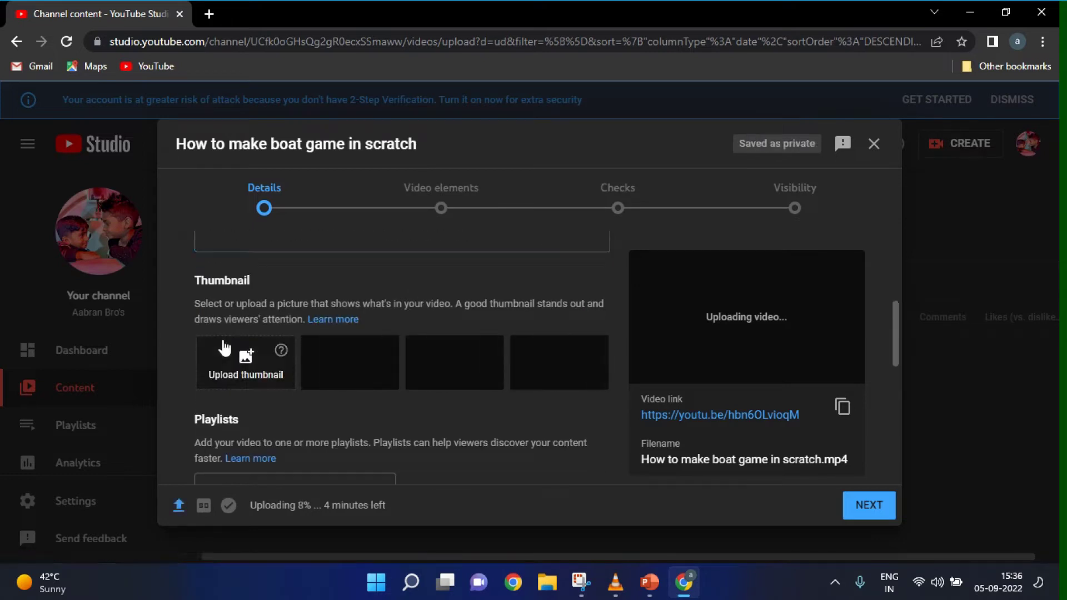
Step: Set Boatgame.jpg from Documents > Thumbnail as the video's custom thumbnail
{"action": "left_click", "coordinate": [240, 351]}
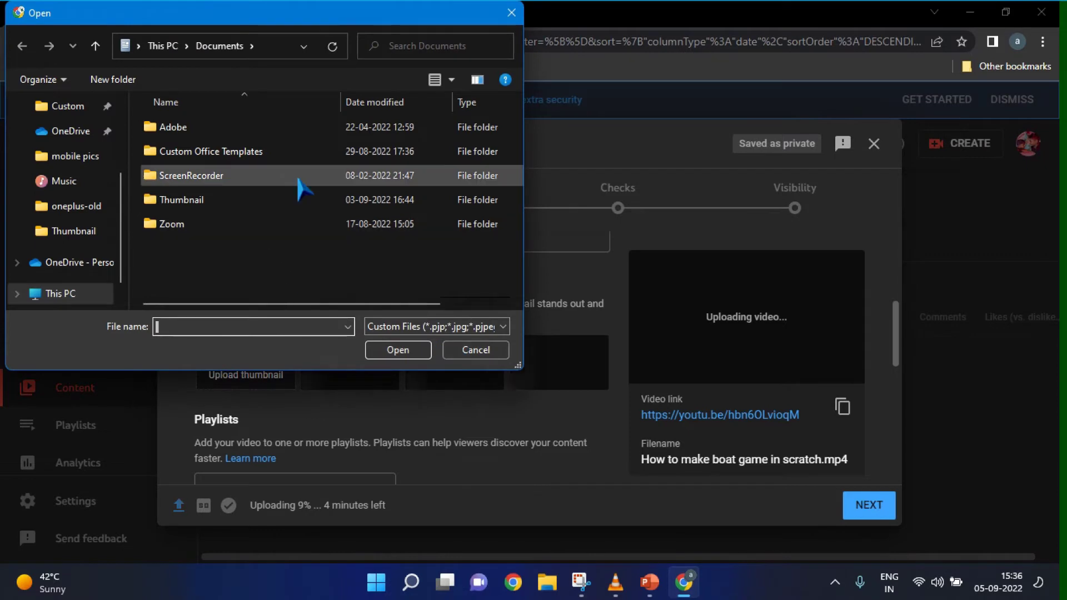
{"action": "left_click", "coordinate": [287, 212]}
{"action": "left_click", "coordinate": [287, 212]}
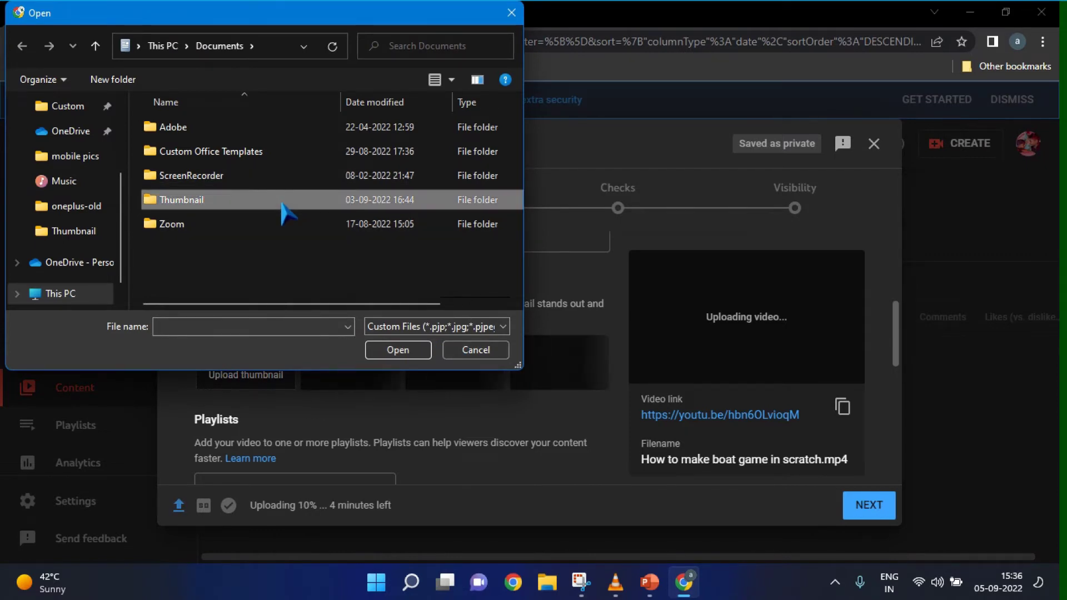
{"action": "double_click", "coordinate": [285, 212]}
{"action": "left_click", "coordinate": [285, 213]}
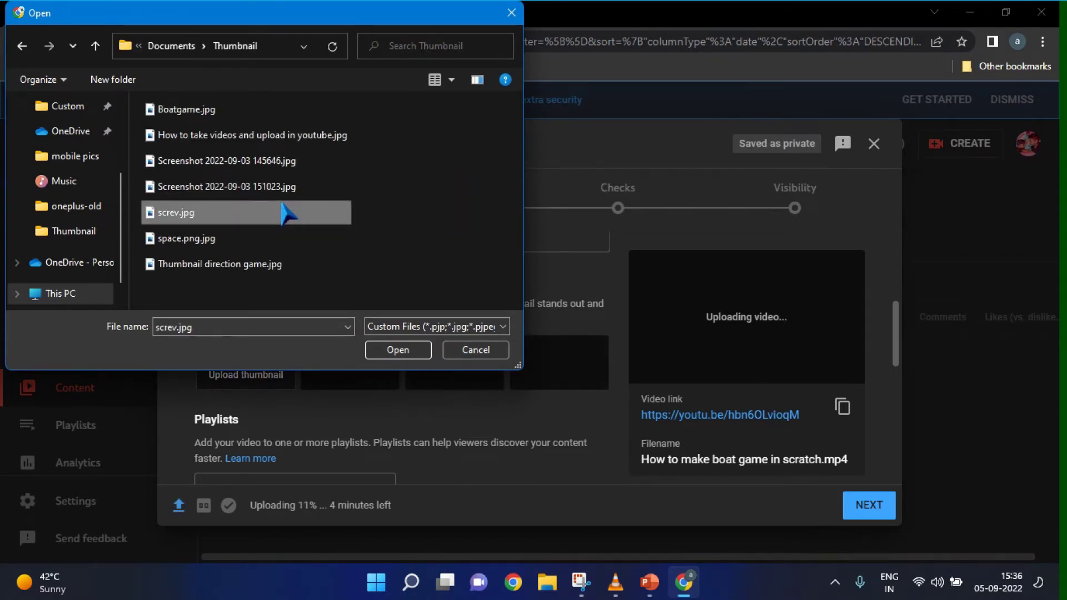
{"action": "left_click", "coordinate": [270, 109]}
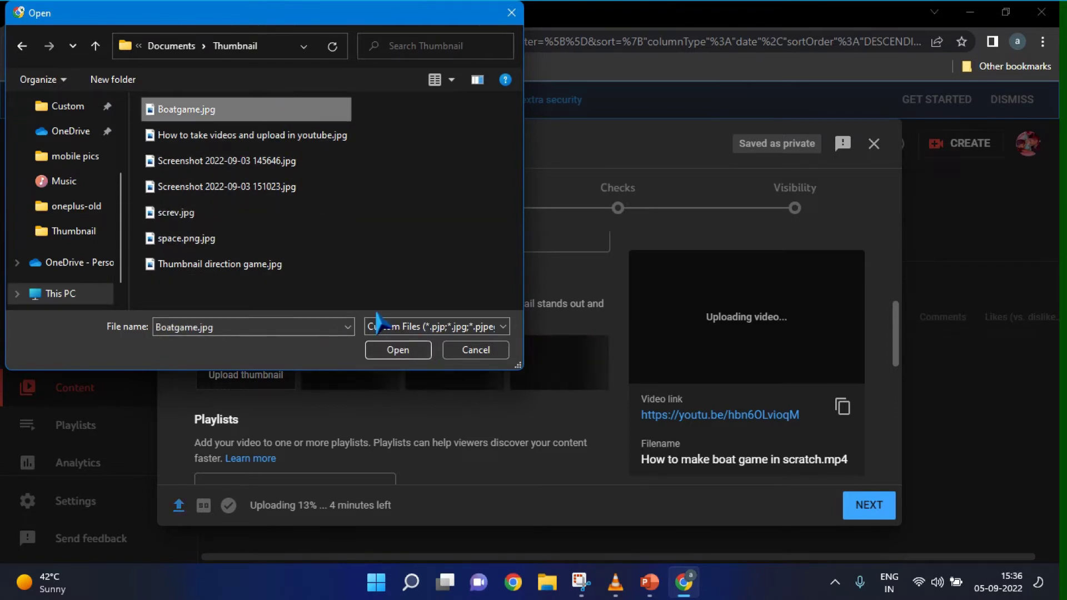
{"action": "left_click", "coordinate": [384, 350]}
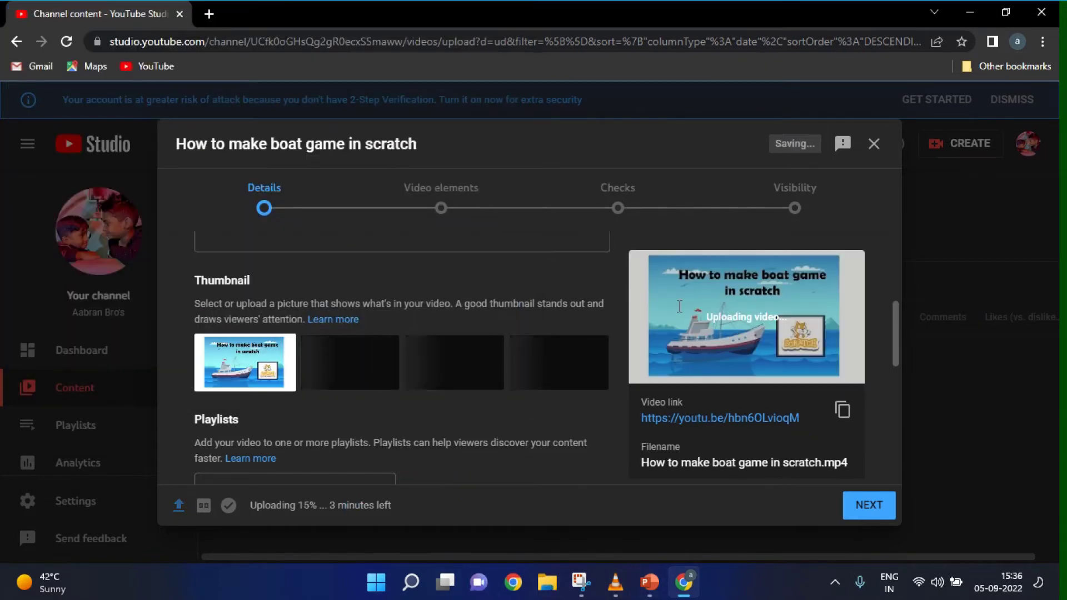
{"action": "scroll", "coordinate": [432, 369], "scroll_direction": "down", "scroll_amount": 2}
{"action": "scroll", "coordinate": [278, 413], "scroll_direction": "down", "scroll_amount": 4}
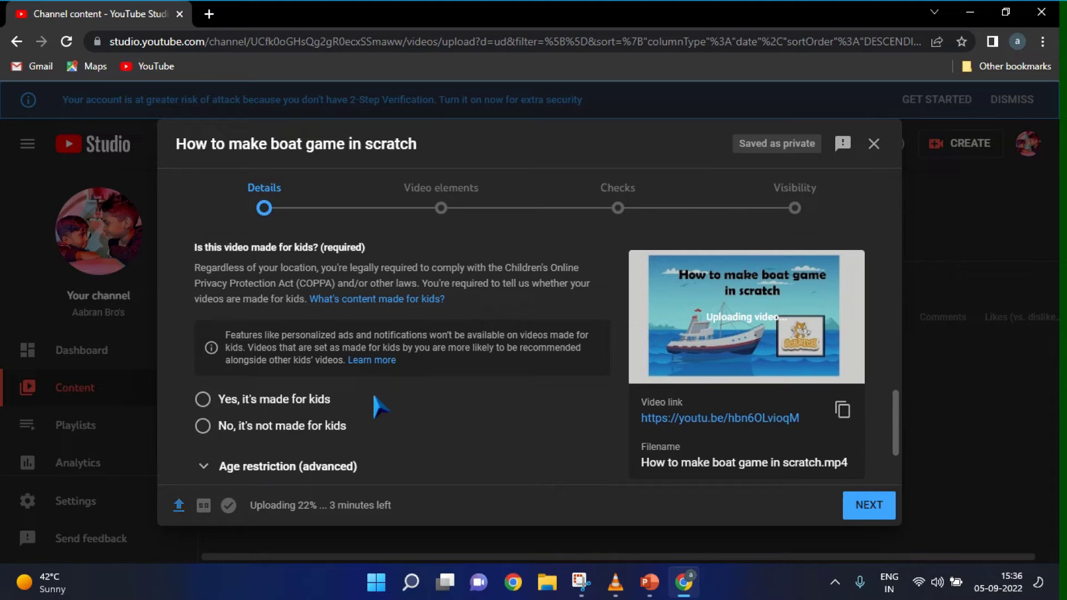
Step: Show more details and review paid promotion, tags, language, license, category and comments
{"action": "scroll", "coordinate": [378, 403], "scroll_direction": "down", "scroll_amount": 2}
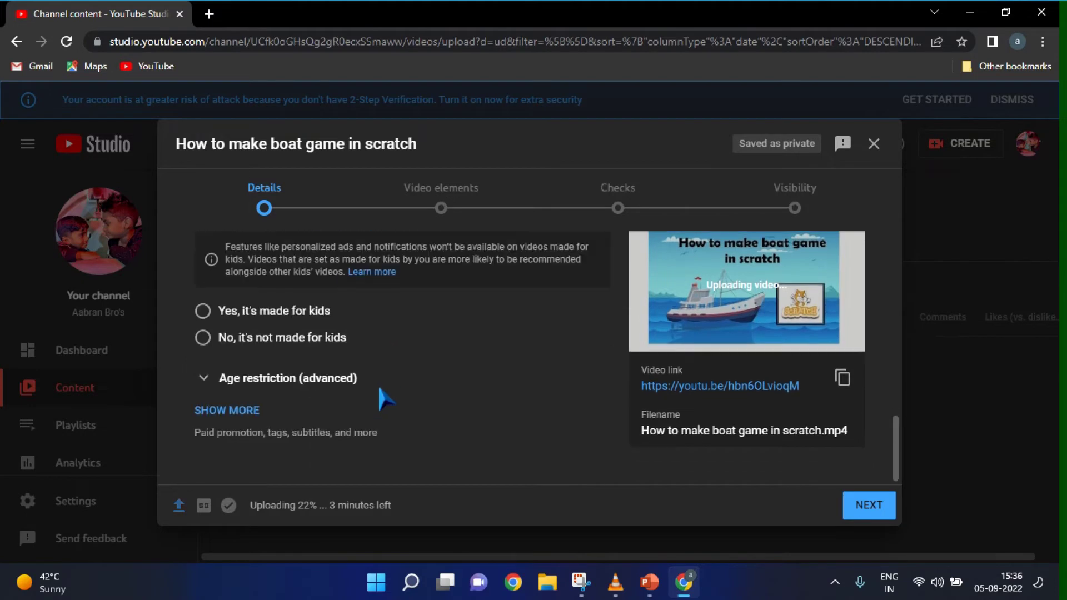
{"action": "left_click", "coordinate": [255, 412]}
{"action": "scroll", "coordinate": [317, 411], "scroll_direction": "down", "scroll_amount": 3}
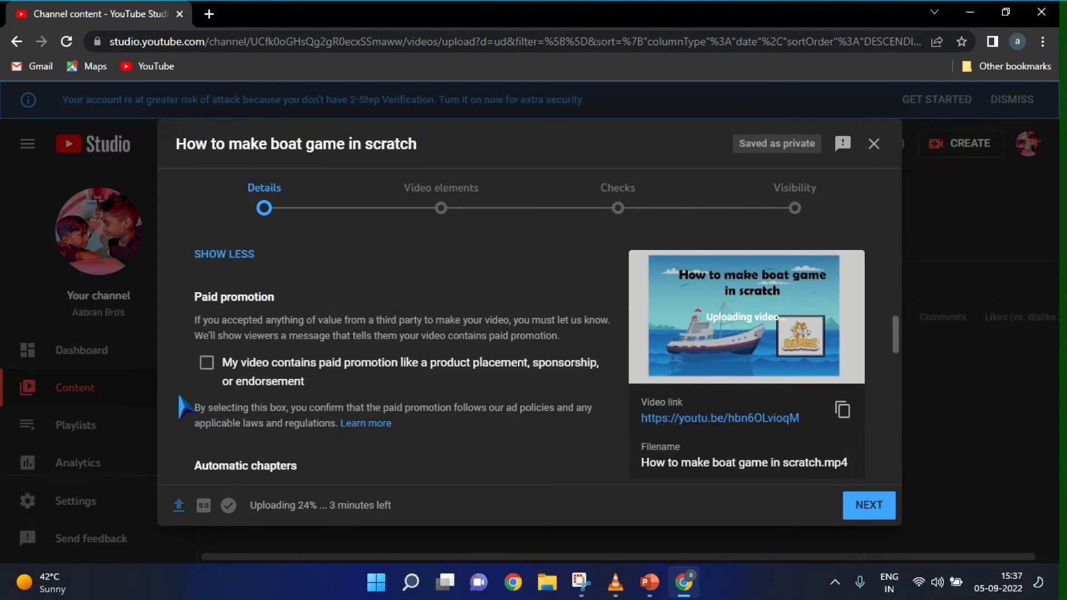
{"action": "scroll", "coordinate": [286, 392], "scroll_direction": "down", "scroll_amount": 8}
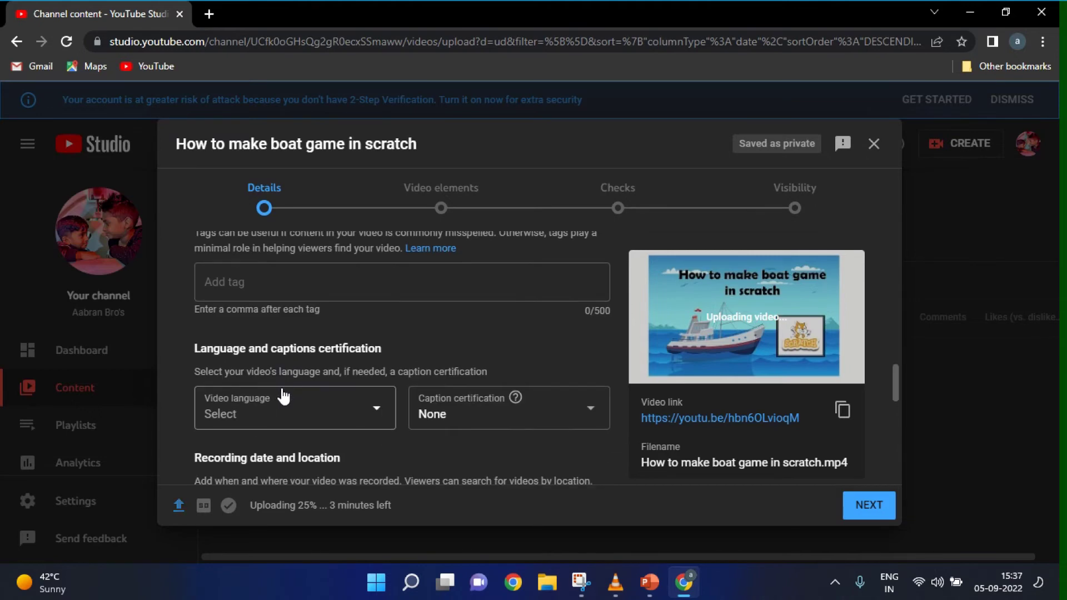
{"action": "scroll", "coordinate": [284, 396], "scroll_direction": "down", "scroll_amount": 1}
{"action": "scroll", "coordinate": [280, 371], "scroll_direction": "up", "scroll_amount": 3}
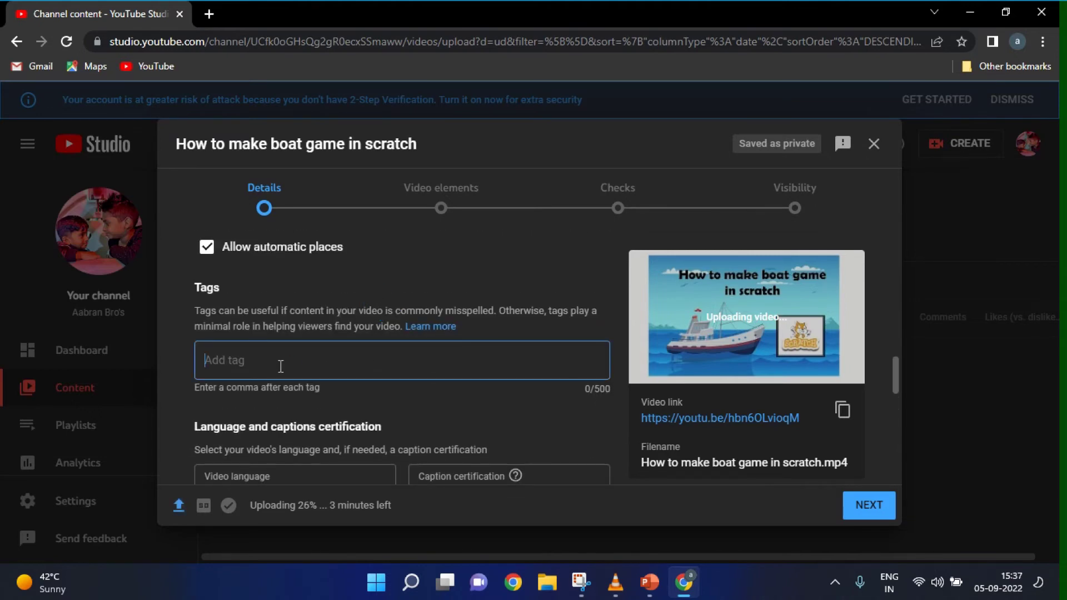
{"action": "scroll", "coordinate": [348, 428], "scroll_direction": "down", "scroll_amount": 12}
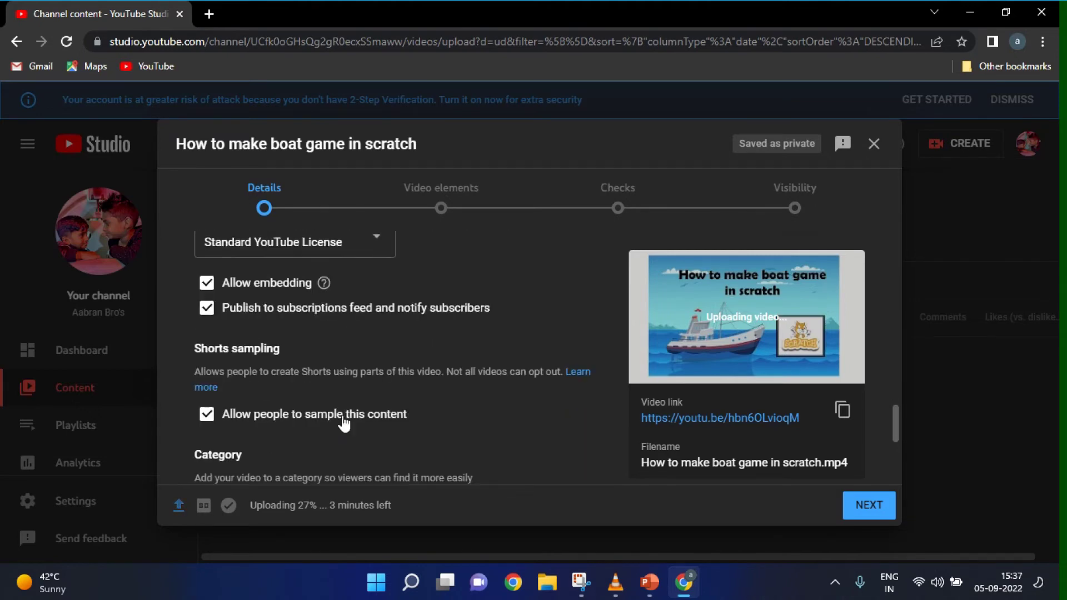
{"action": "scroll", "coordinate": [328, 411], "scroll_direction": "down", "scroll_amount": 3}
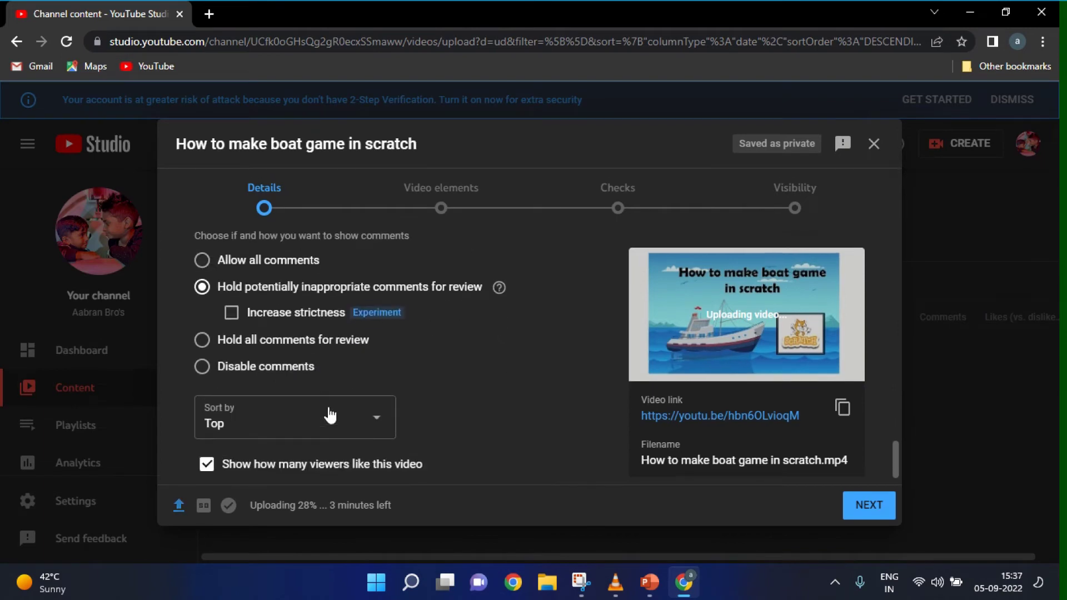
{"action": "scroll", "coordinate": [349, 268], "scroll_direction": "up", "scroll_amount": 3}
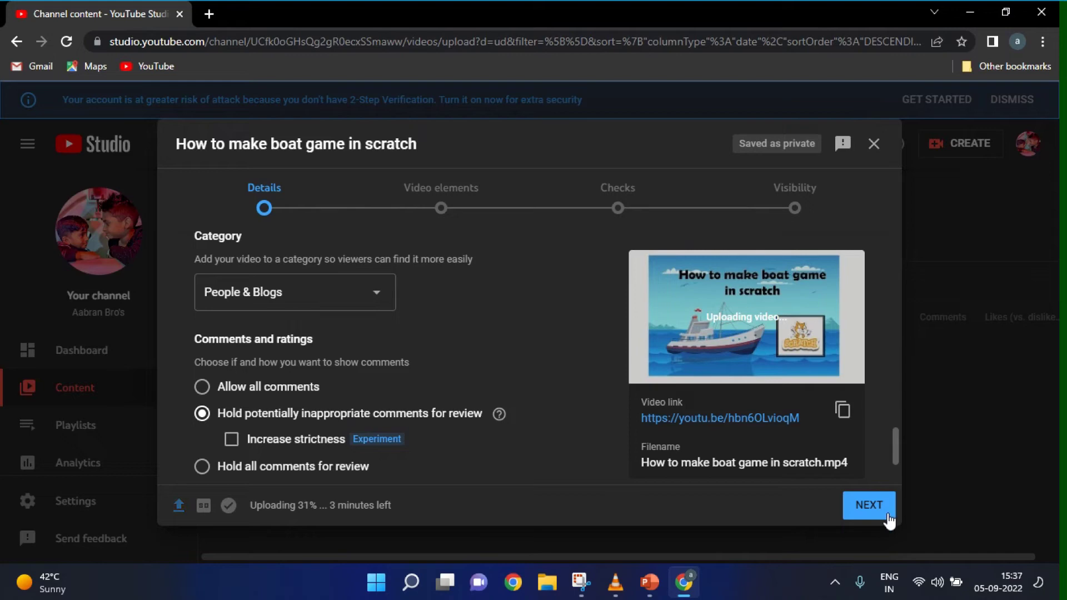
{"action": "left_click", "coordinate": [868, 512]}
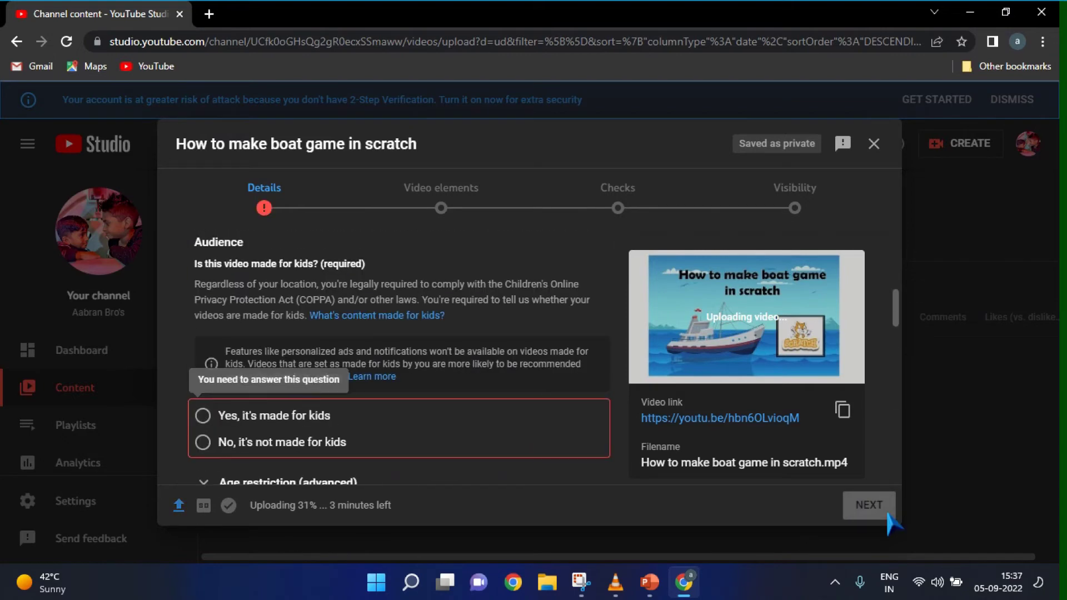
Step: Set the audience to 'No, it's not made for kids' and continue to Video elements
{"action": "left_click", "coordinate": [204, 444]}
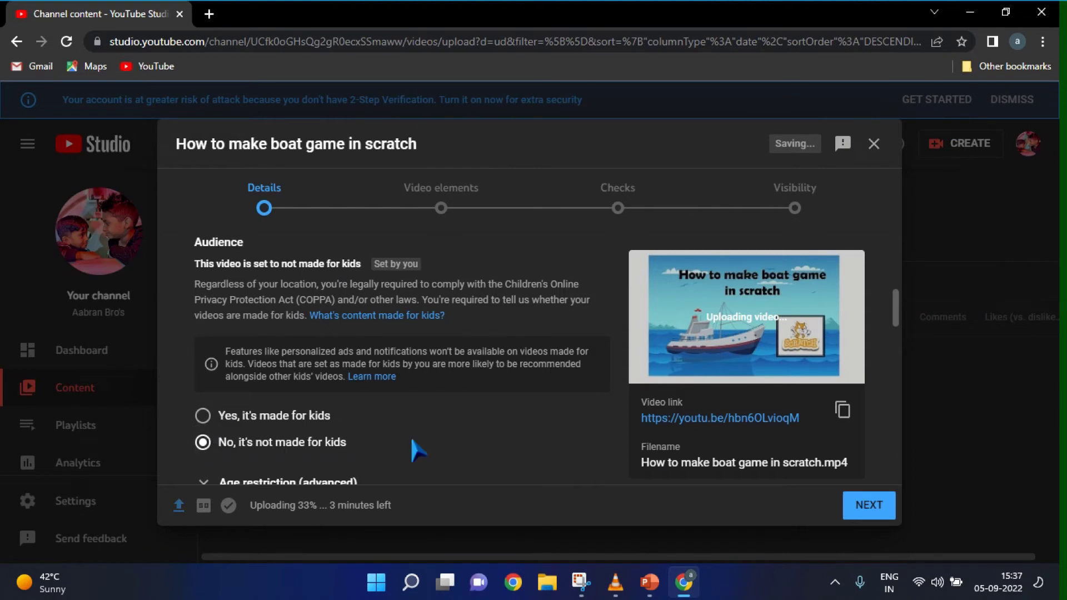
{"action": "left_click", "coordinate": [865, 507]}
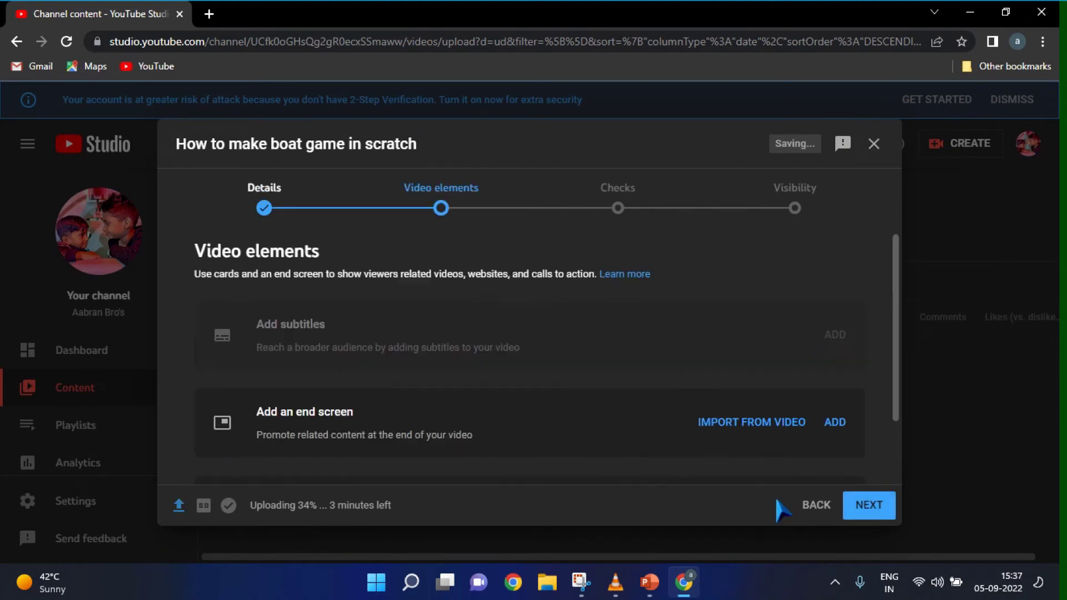
Step: Add and save an end screen using the 1 video, 1 subscribe template
{"action": "left_click", "coordinate": [836, 427]}
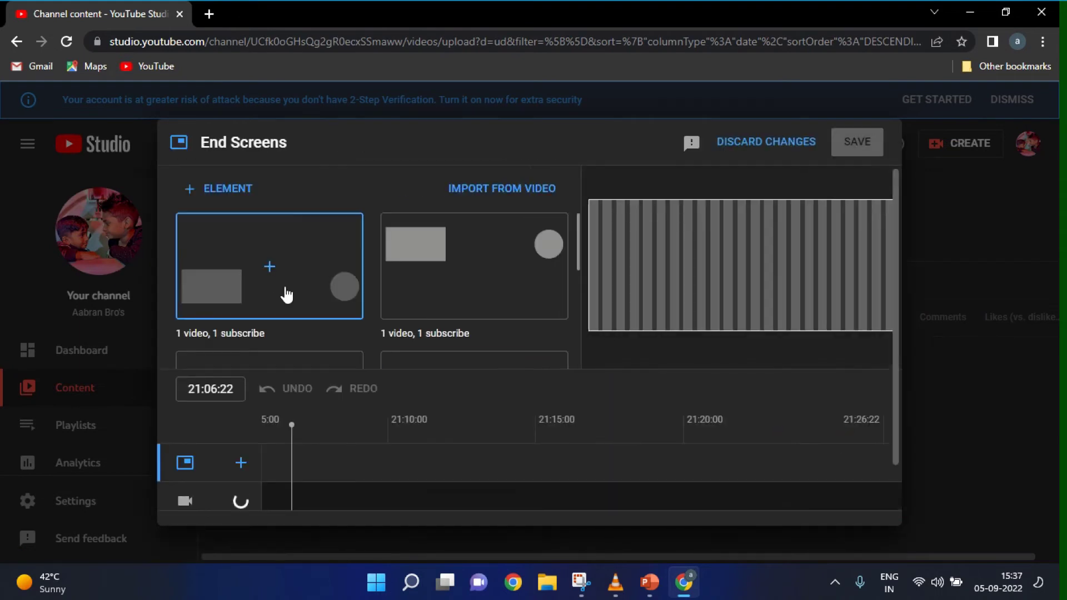
{"action": "left_click", "coordinate": [491, 321]}
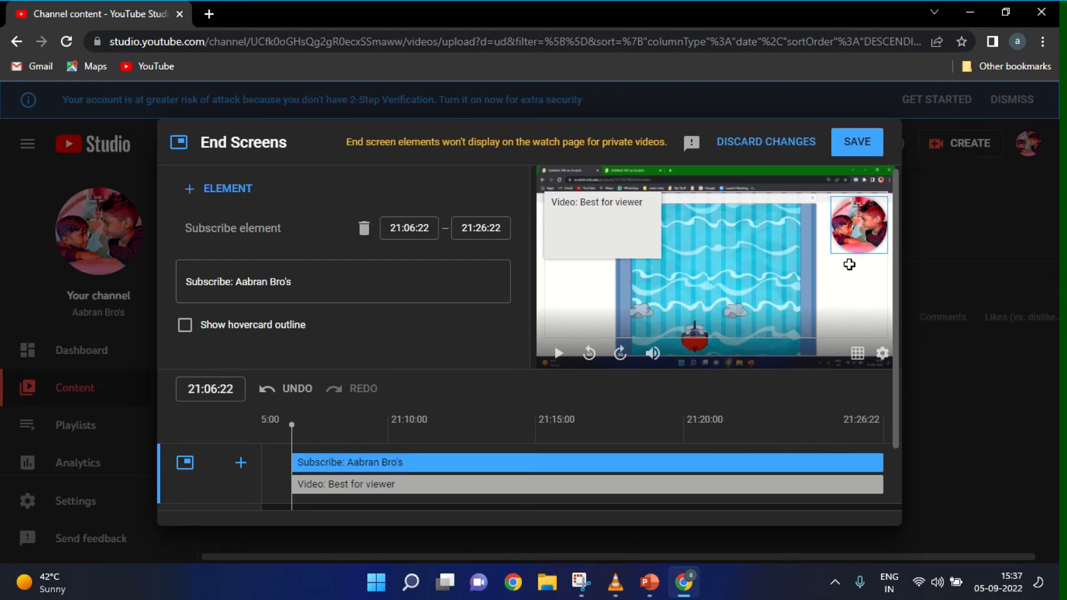
{"action": "left_click", "coordinate": [858, 143]}
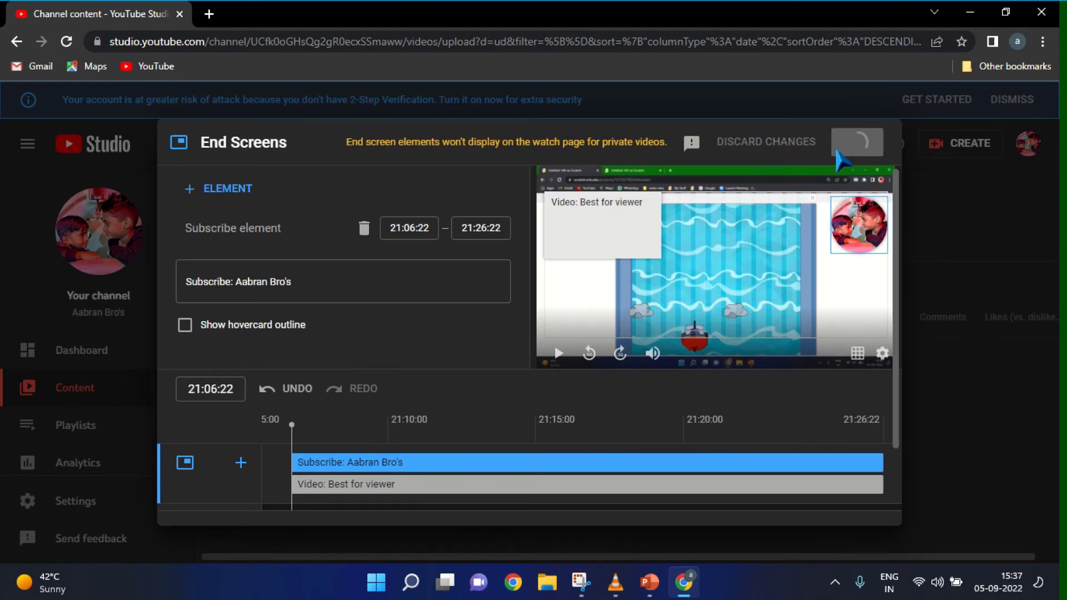
{"action": "scroll", "coordinate": [465, 356], "scroll_direction": "down", "scroll_amount": 2}
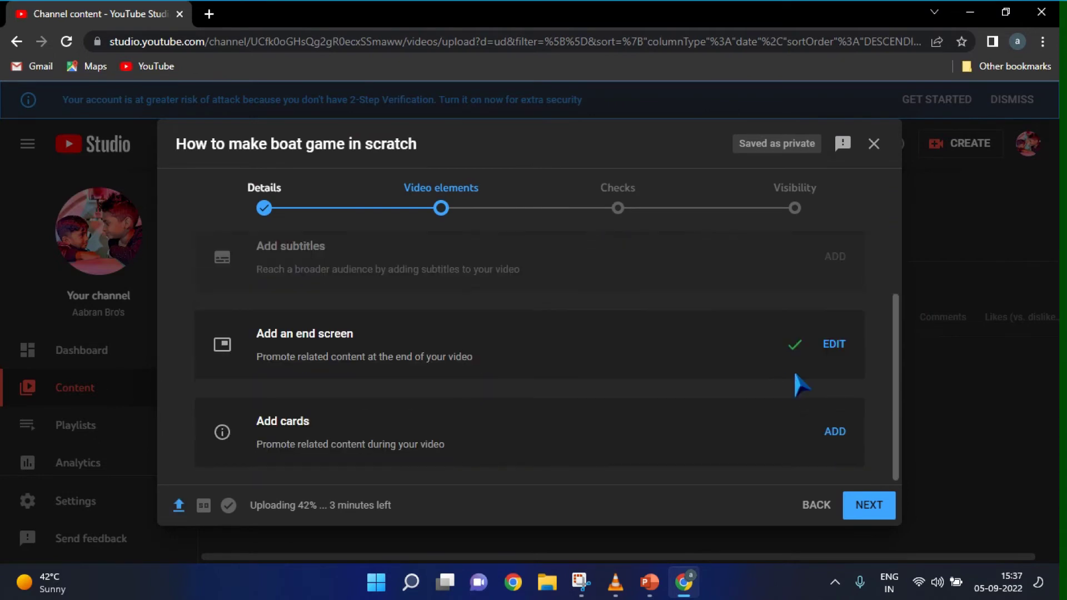
Step: Pass through Checks, set visibility to Public, and publish the video
{"action": "left_click", "coordinate": [886, 510]}
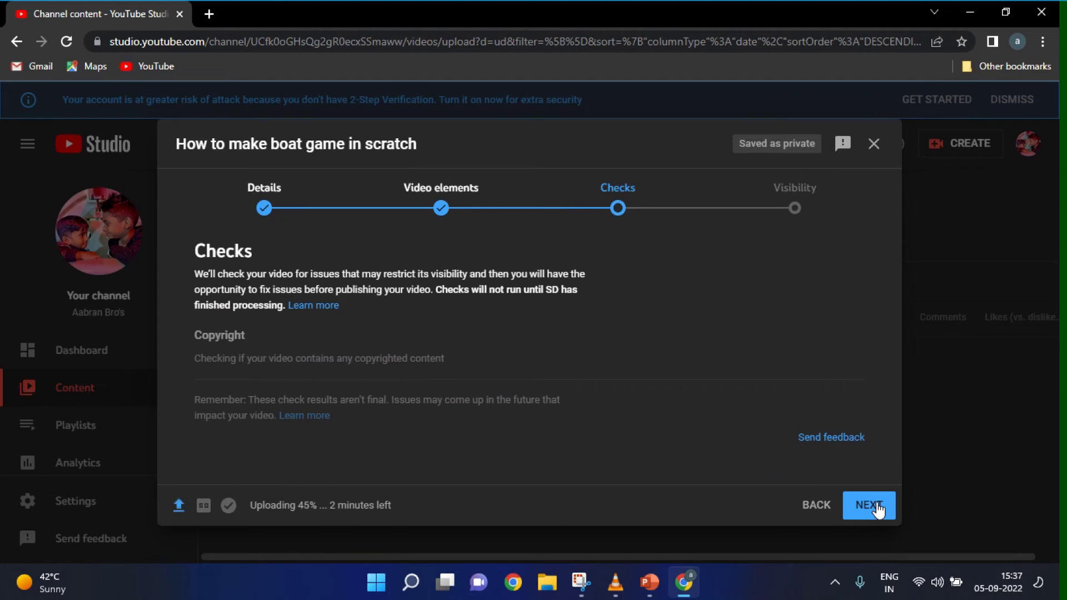
{"action": "left_click", "coordinate": [873, 507]}
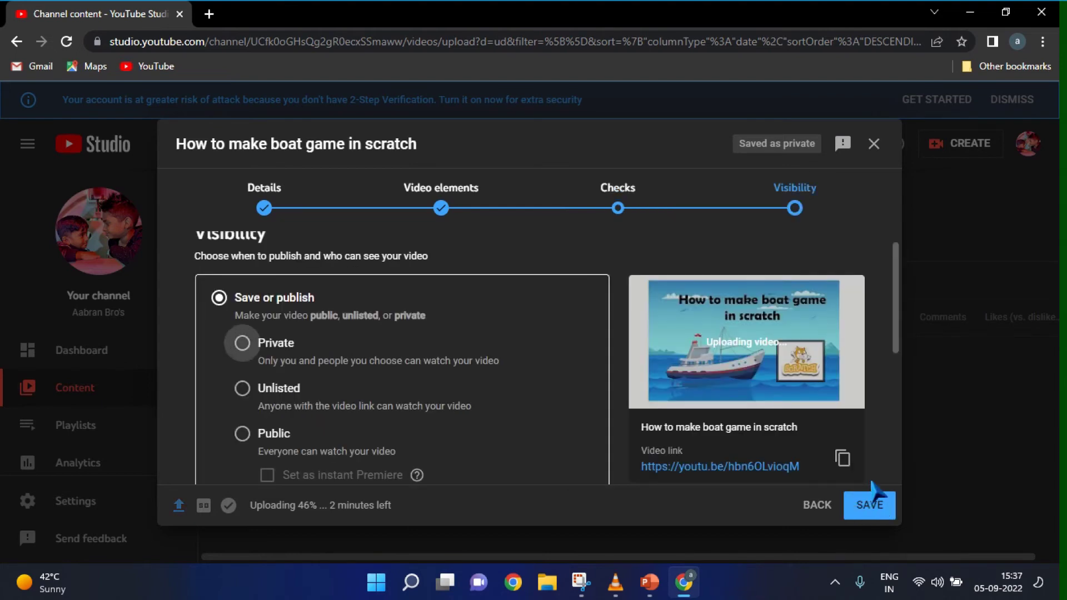
{"action": "left_click", "coordinate": [242, 435]}
{"action": "scroll", "coordinate": [359, 418], "scroll_direction": "down", "scroll_amount": 5}
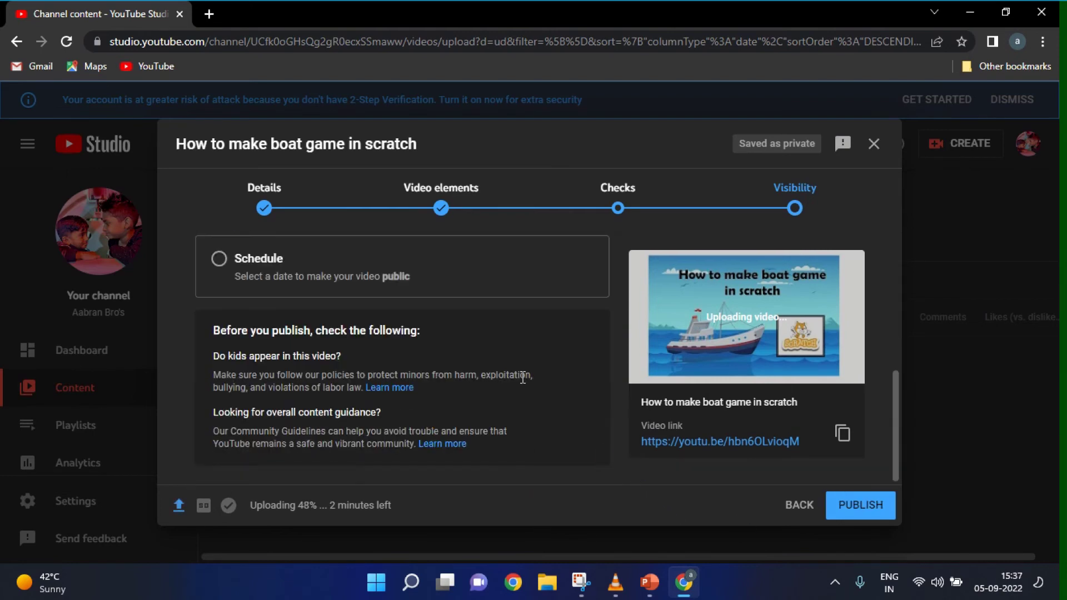
{"action": "scroll", "coordinate": [475, 380], "scroll_direction": "up", "scroll_amount": 5}
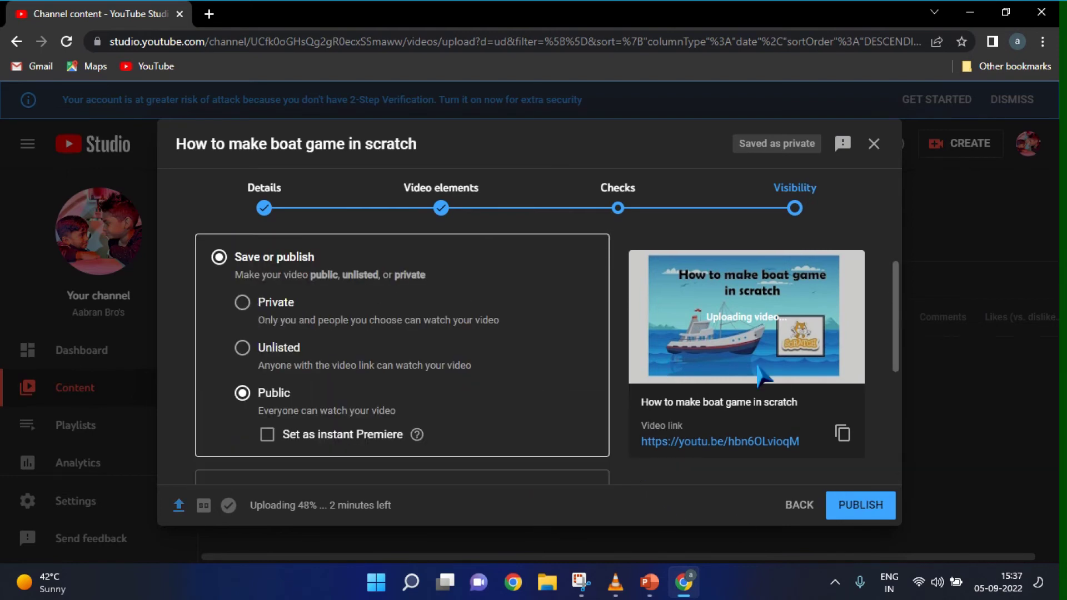
{"action": "left_click", "coordinate": [845, 512]}
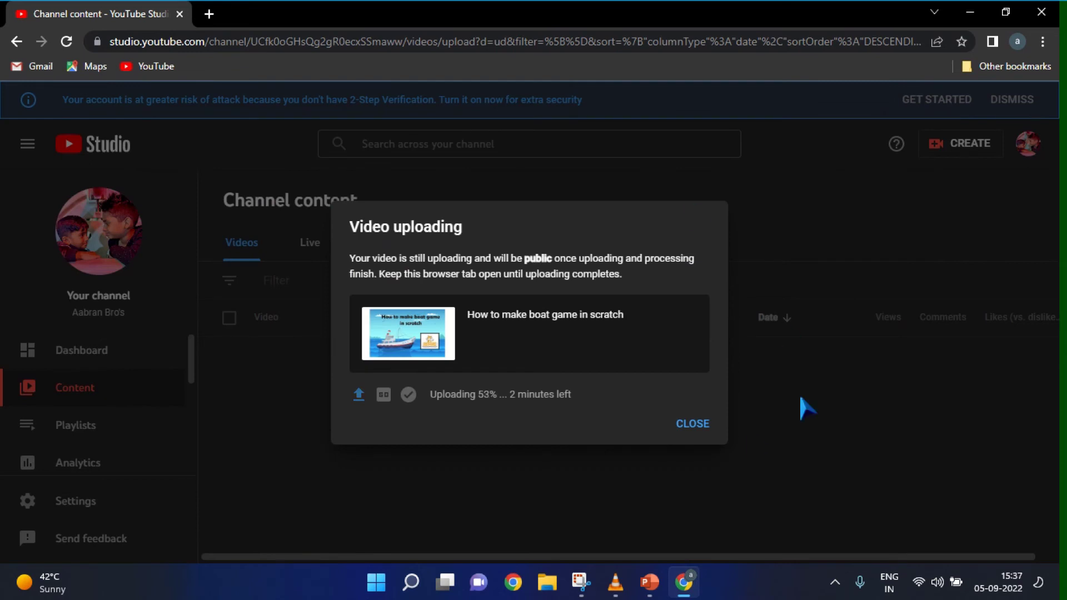
Step: Close the upload notice and glance at the boat game video's actions menu while it uploads
{"action": "left_click", "coordinate": [704, 429]}
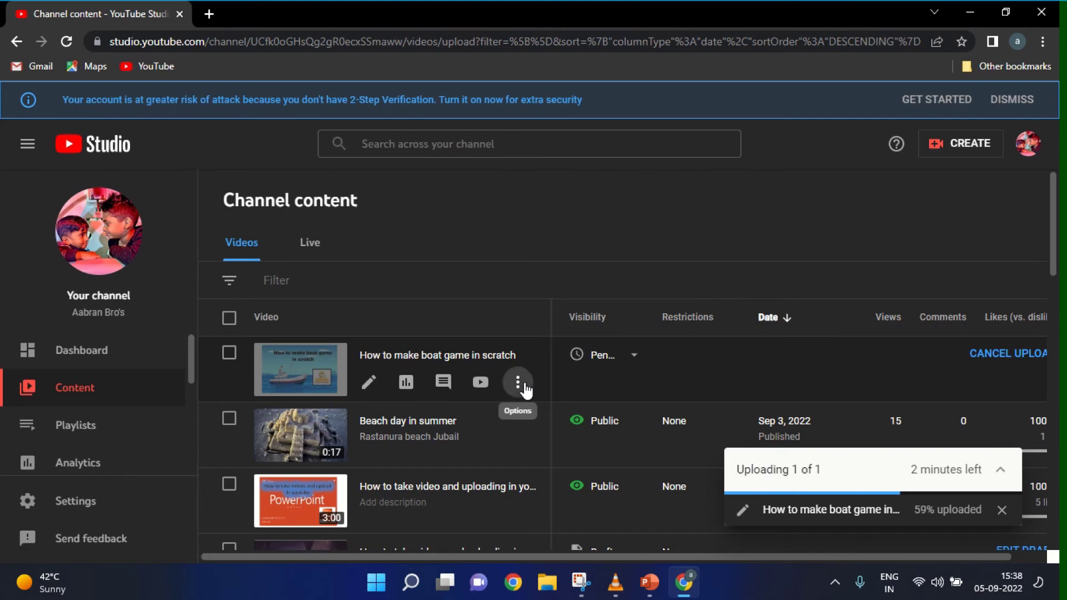
{"action": "left_click", "coordinate": [526, 391]}
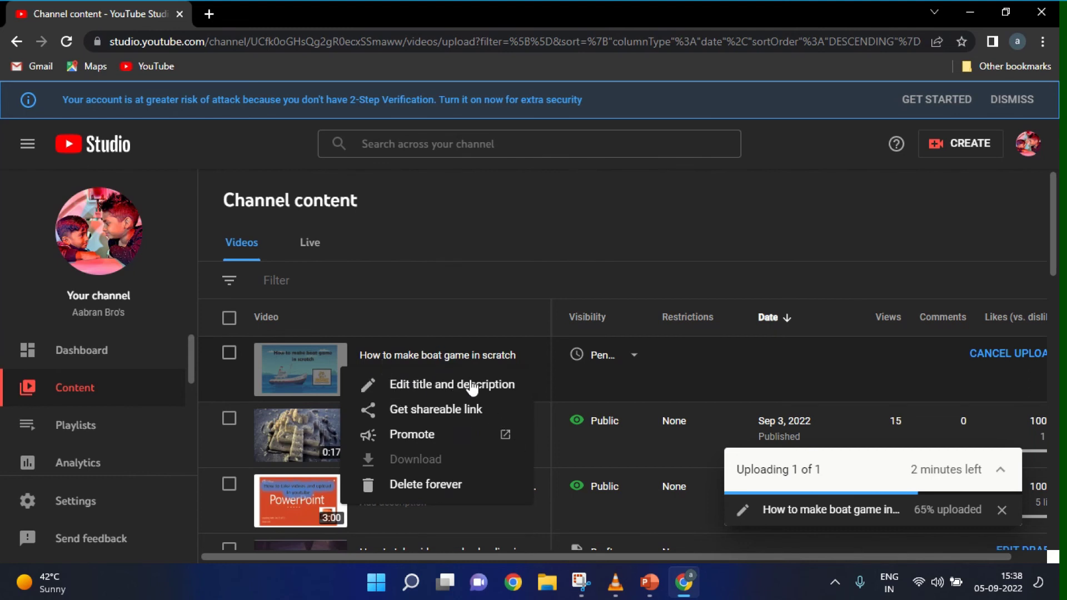
{"action": "left_click", "coordinate": [403, 222]}
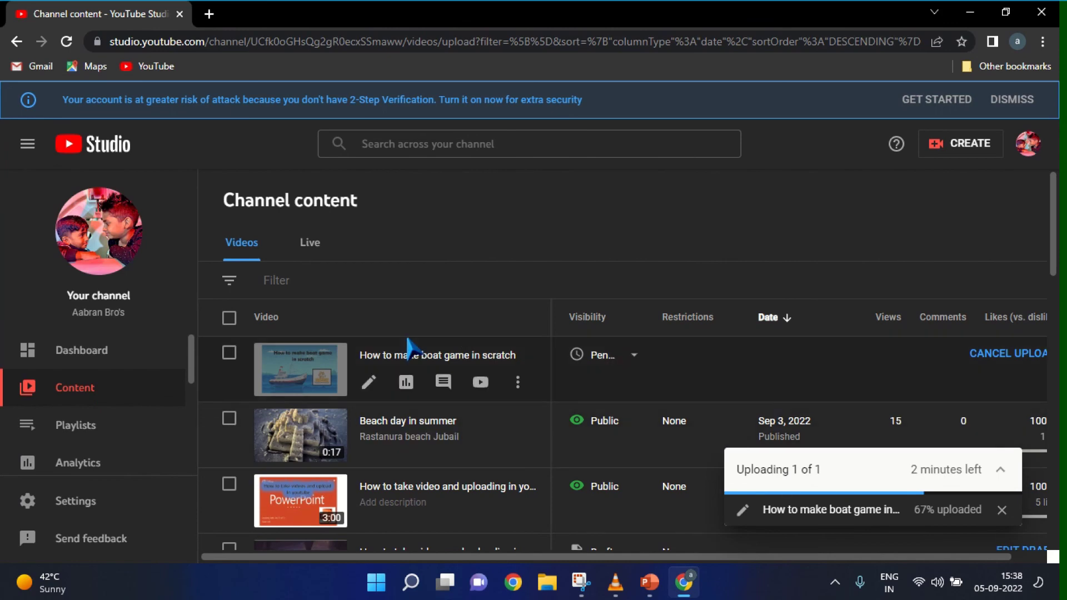
{"action": "scroll", "coordinate": [384, 389], "scroll_direction": "down", "scroll_amount": 7}
{"action": "scroll", "coordinate": [381, 395], "scroll_direction": "down", "scroll_amount": 10}
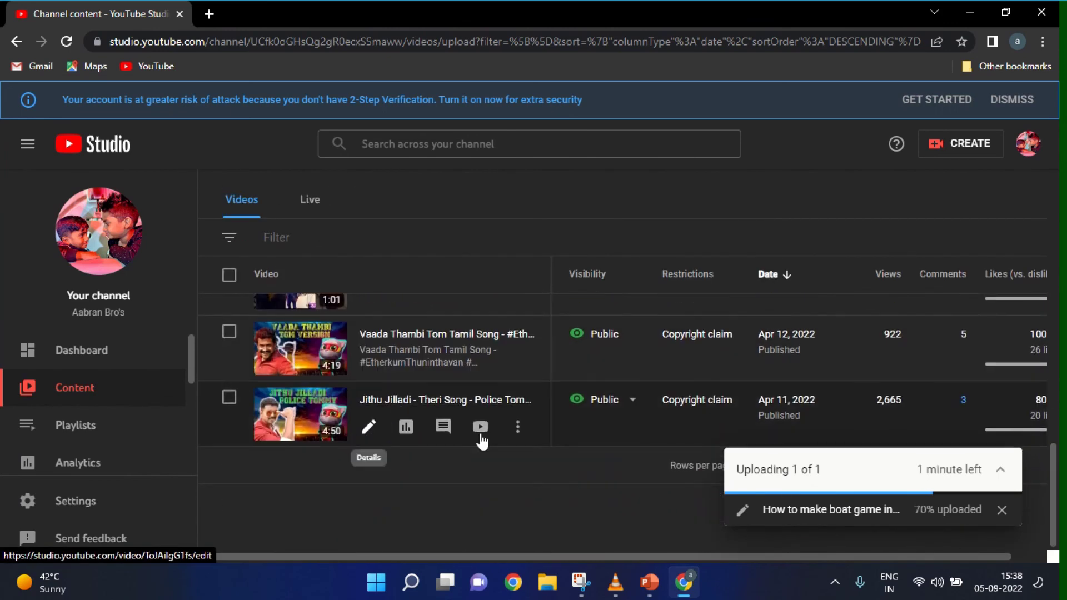
{"action": "scroll", "coordinate": [482, 422], "scroll_direction": "up", "scroll_amount": 7}
{"action": "scroll", "coordinate": [488, 400], "scroll_direction": "up", "scroll_amount": 10}
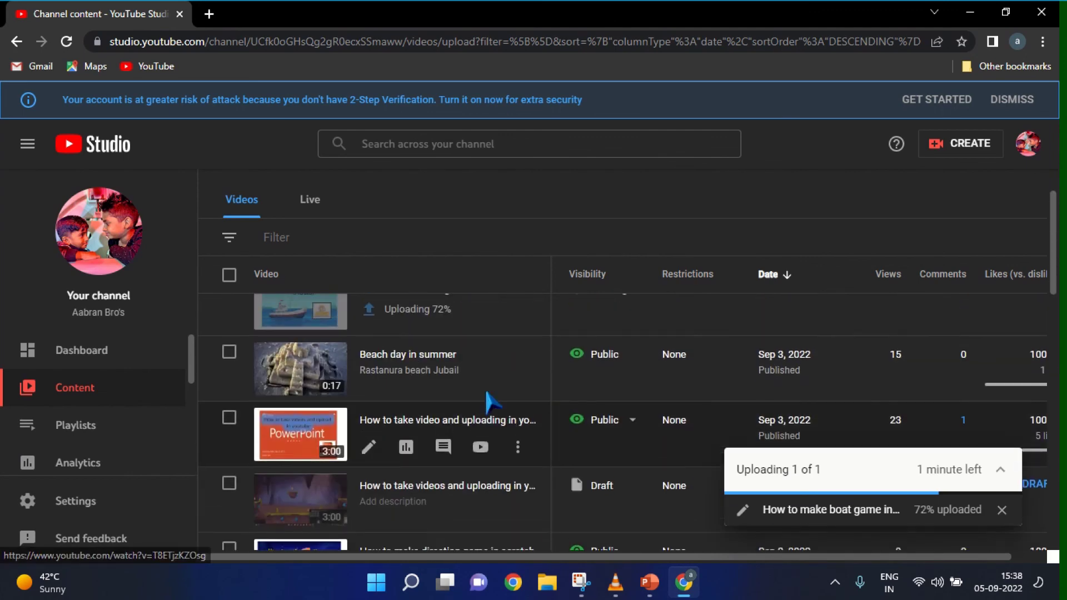